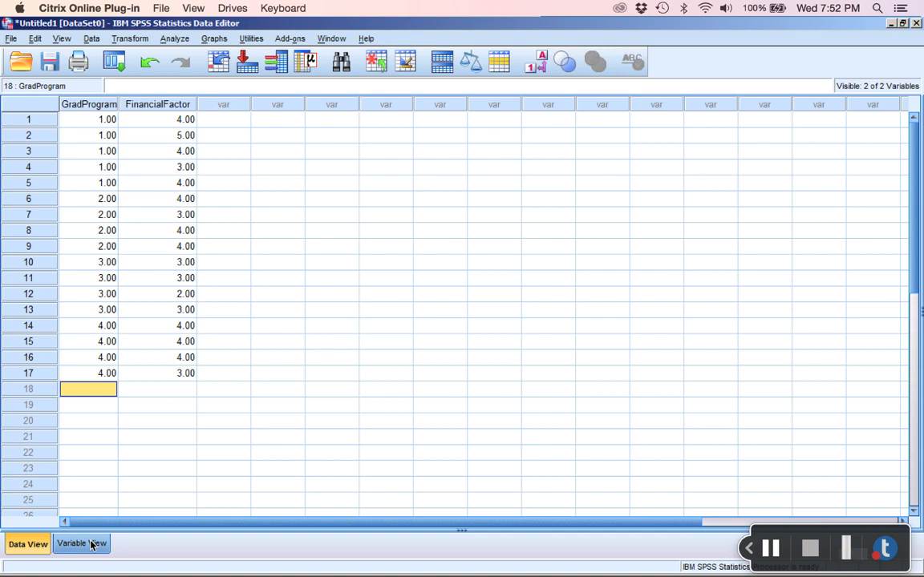
Add value labels to the GradProgram variable: 1 for Arts and Science and 2 for Education.
left_click(91, 544)
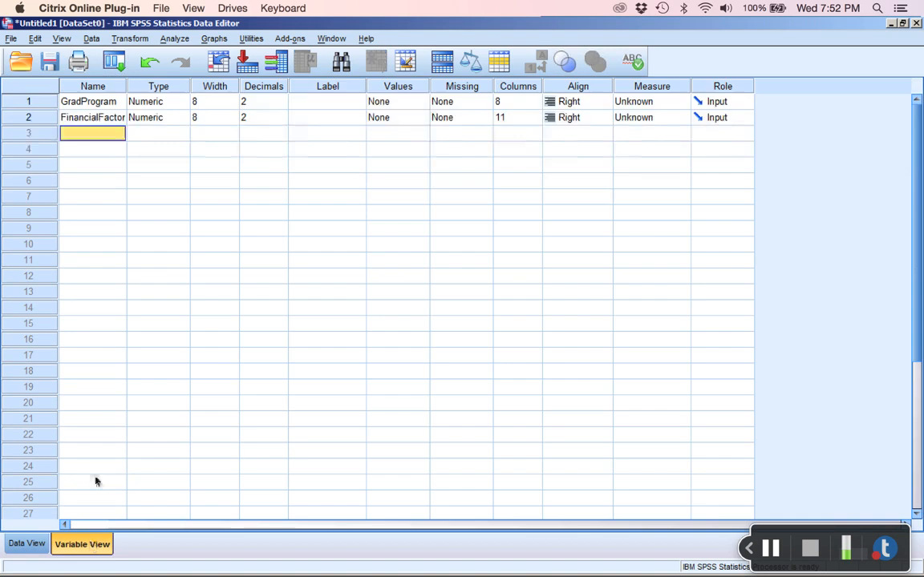
left_click(413, 102)
left_click(428, 102)
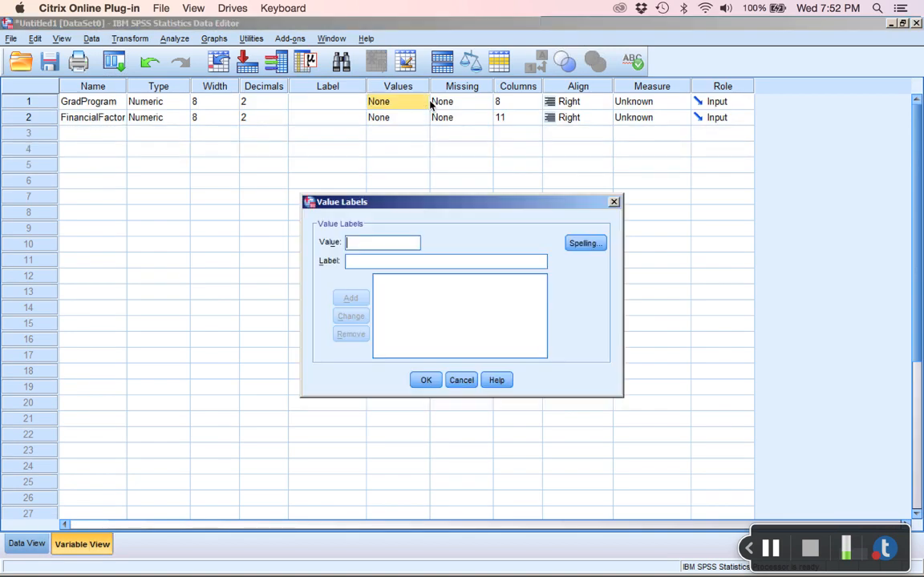
type("1")
key("Tab")
type("Arts")
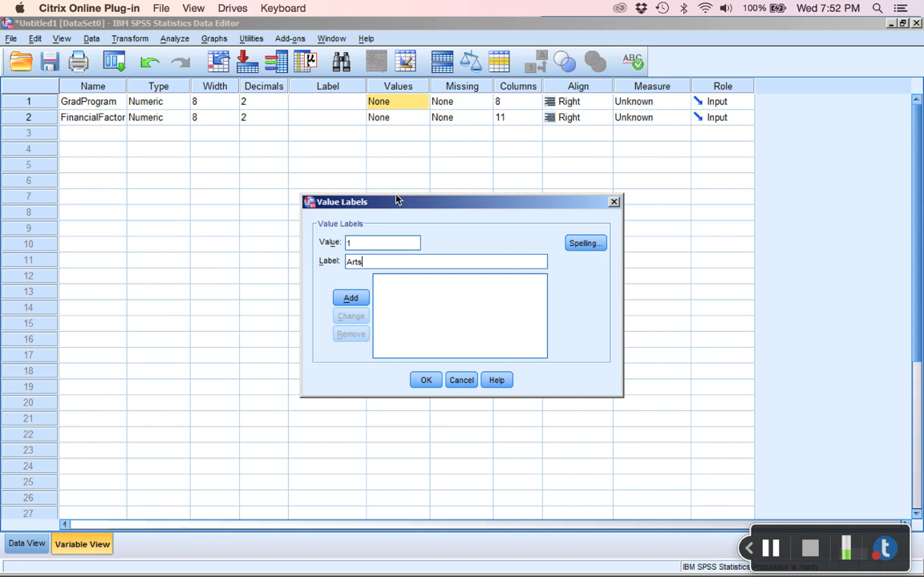
type(" and Science")
left_click(361, 299)
type("2")
key("Tab")
type("Education")
left_click(353, 297)
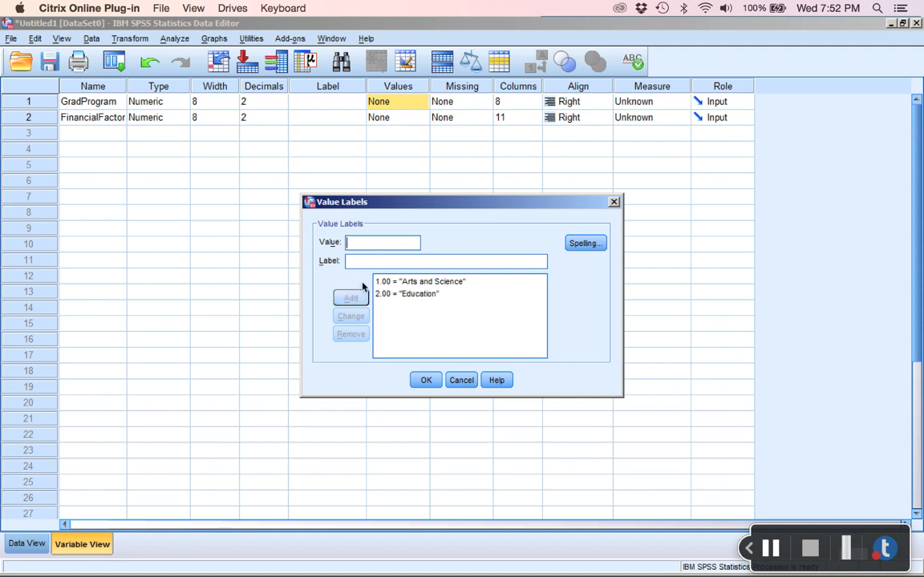
Label GradProgram value 3 as Law and value 4 as Business, and apply the value labels.
type("3")
key("Tab")
type("Law")
left_click(353, 297)
type("4")
key("Tab")
type("Business")
left_click(353, 297)
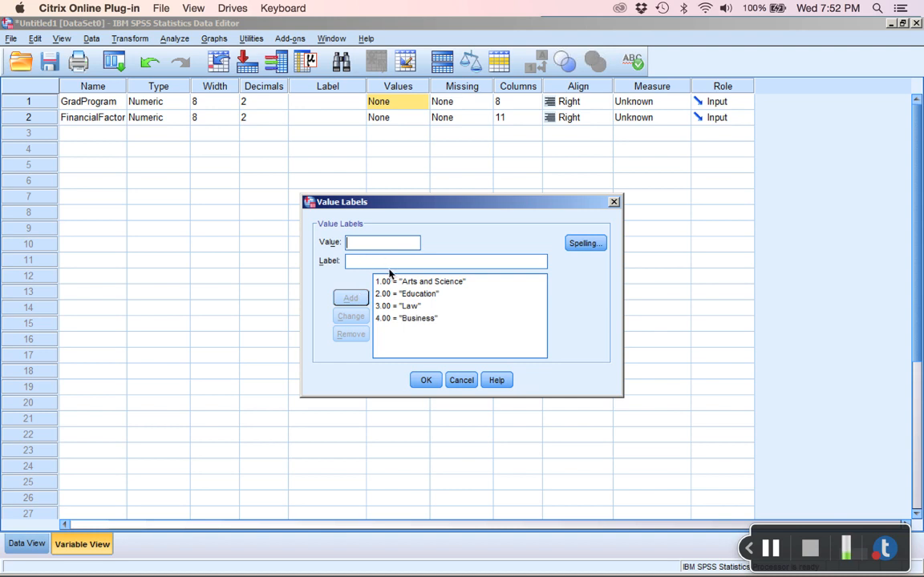
left_click(426, 380)
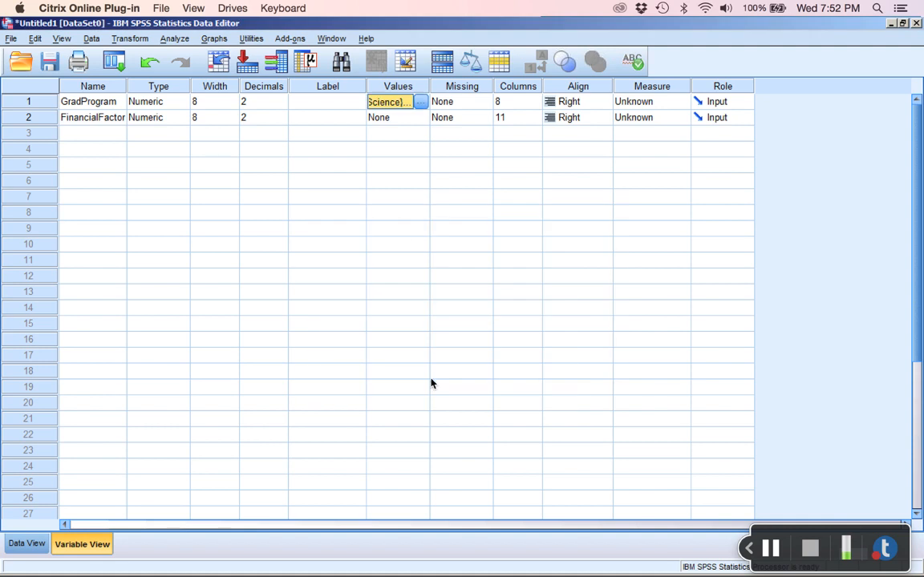
Set the measurement level of GradProgram to Nominal and of FinancialFactor to Scale.
left_click(673, 101)
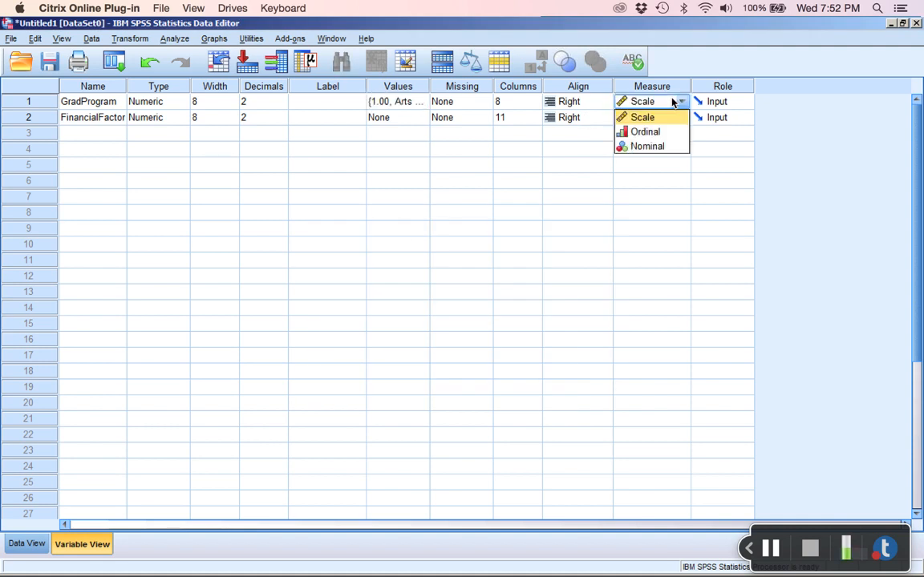
left_click(655, 147)
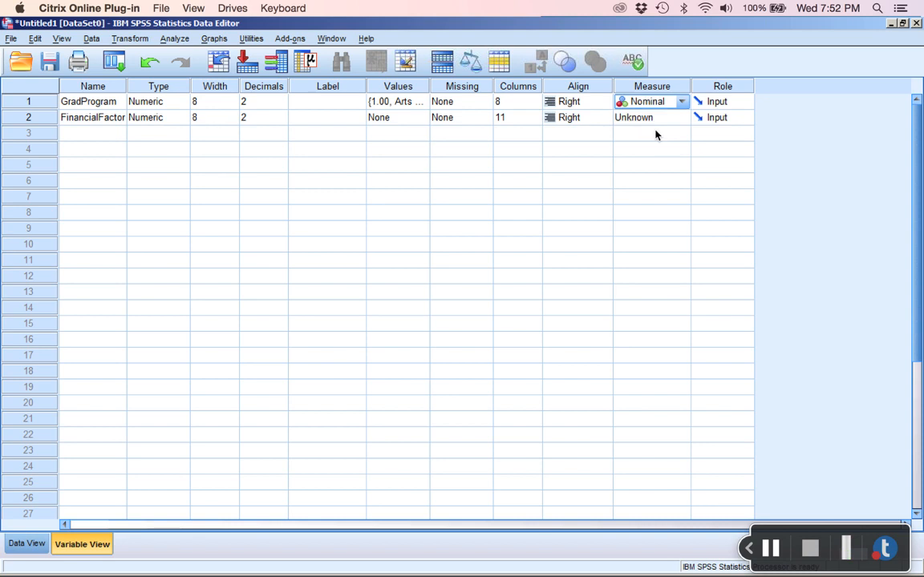
left_click(655, 118)
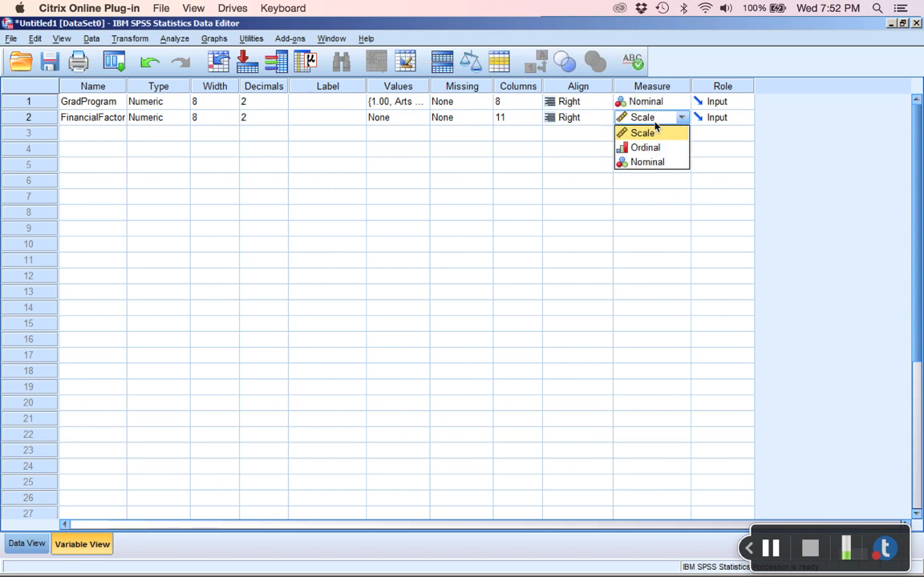
left_click(625, 133)
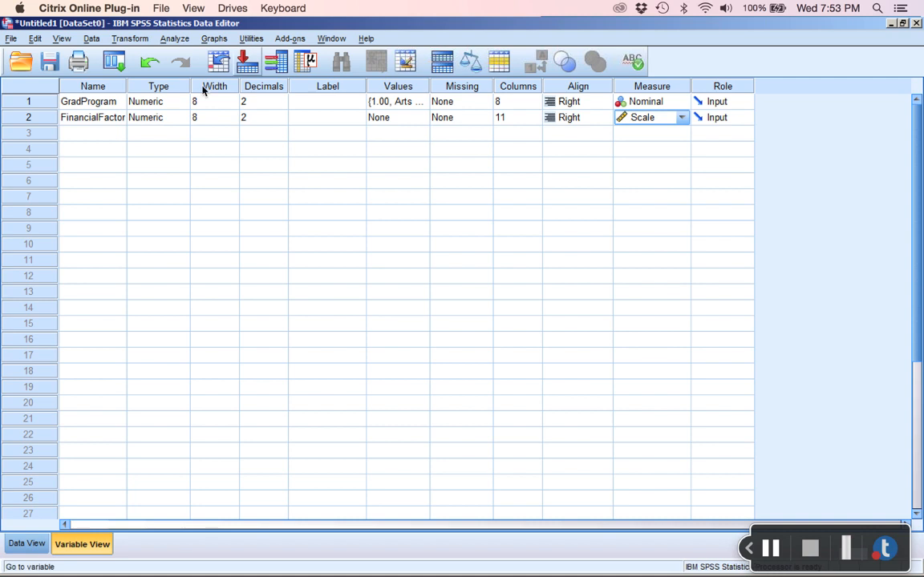
Return to the data sheet and display value labels in place of the numeric codes.
left_click(30, 548)
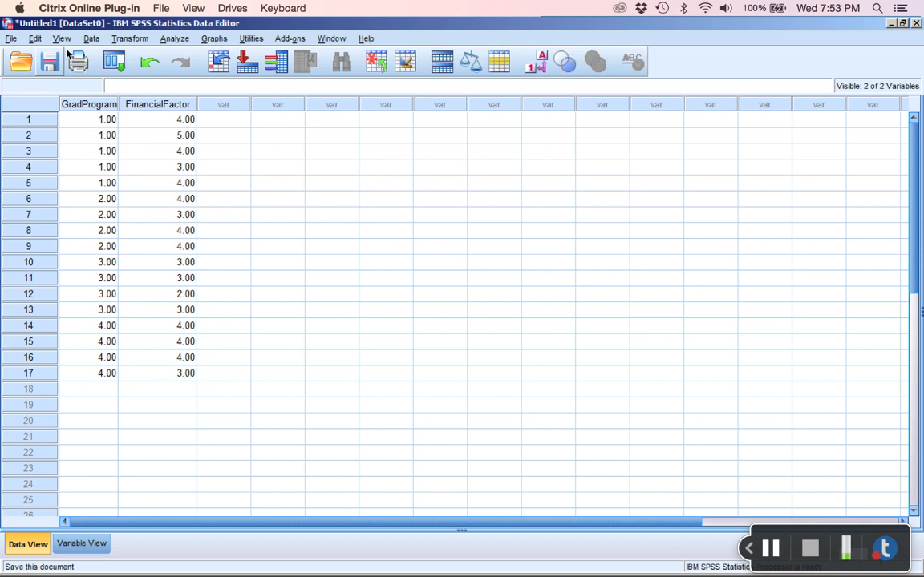
left_click(63, 38)
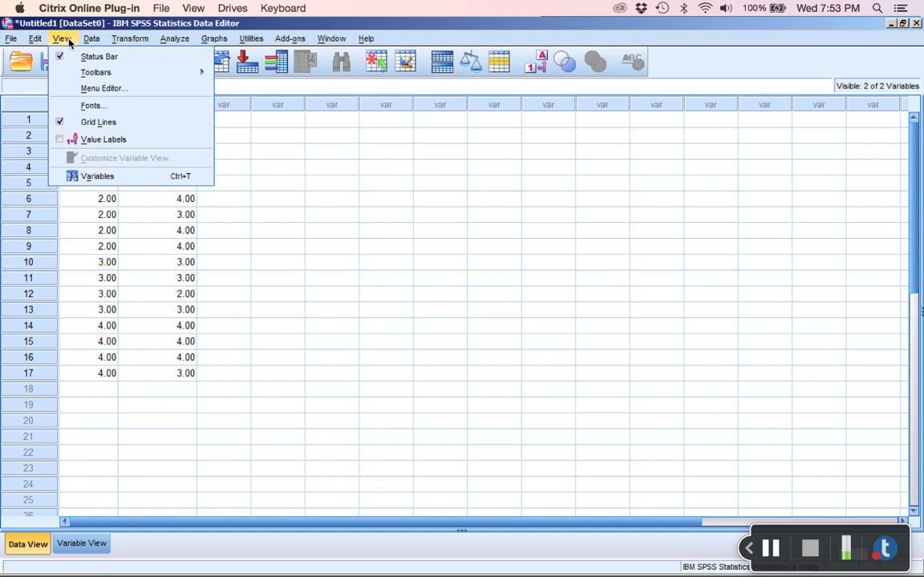
left_click(65, 140)
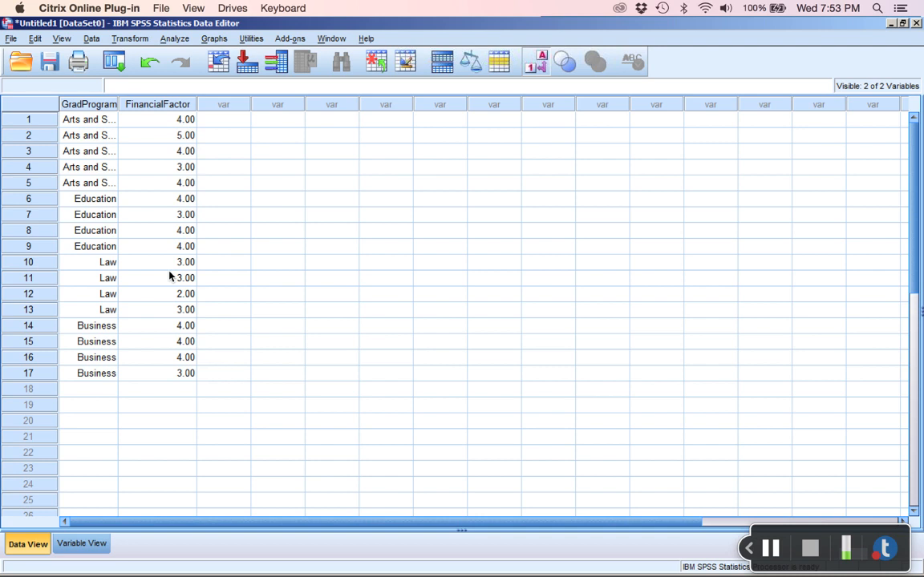
left_click(62, 38)
left_click(71, 41)
Run a one-way ANOVA with FinancialFactor as the dependent variable and GradProgram as the factor, and select the resulting ANOVA table.
left_click(184, 38)
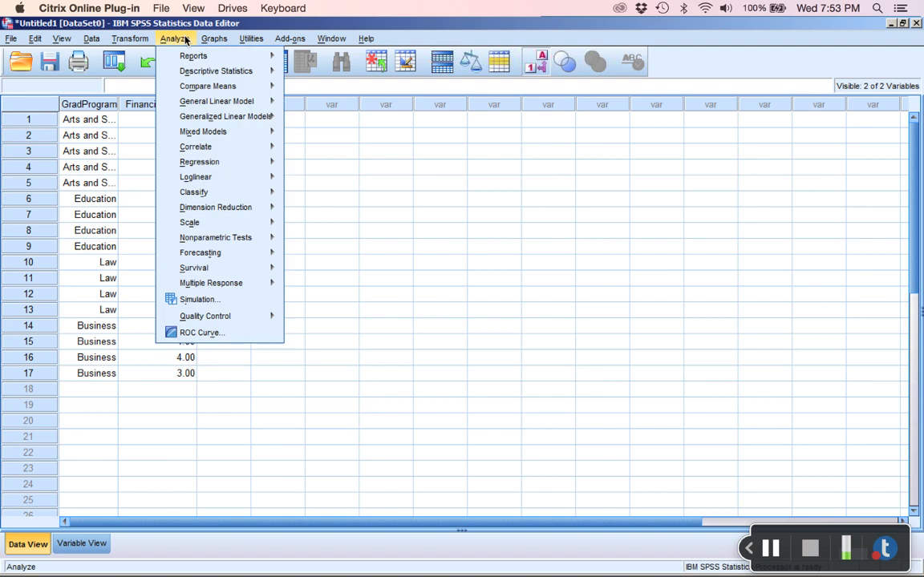
mouse_move(196, 72)
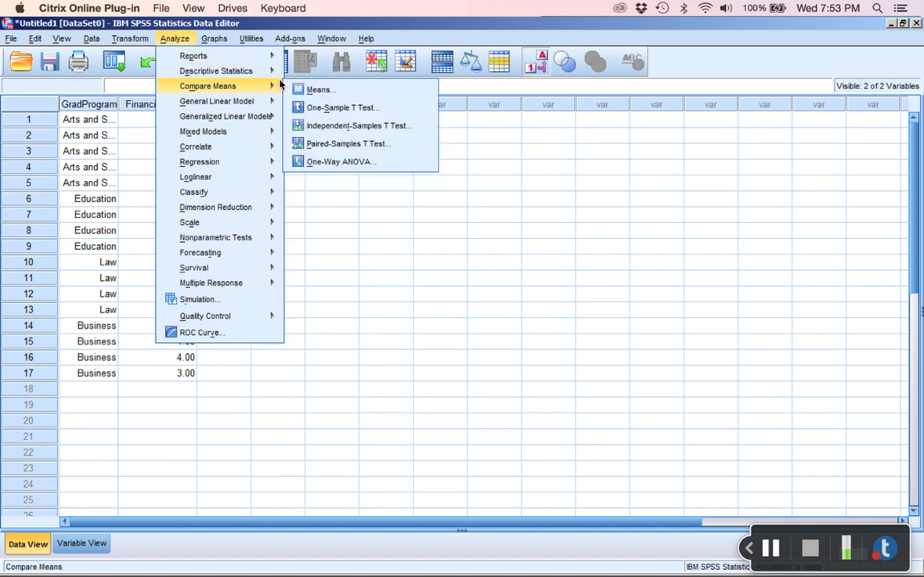
left_click(374, 164)
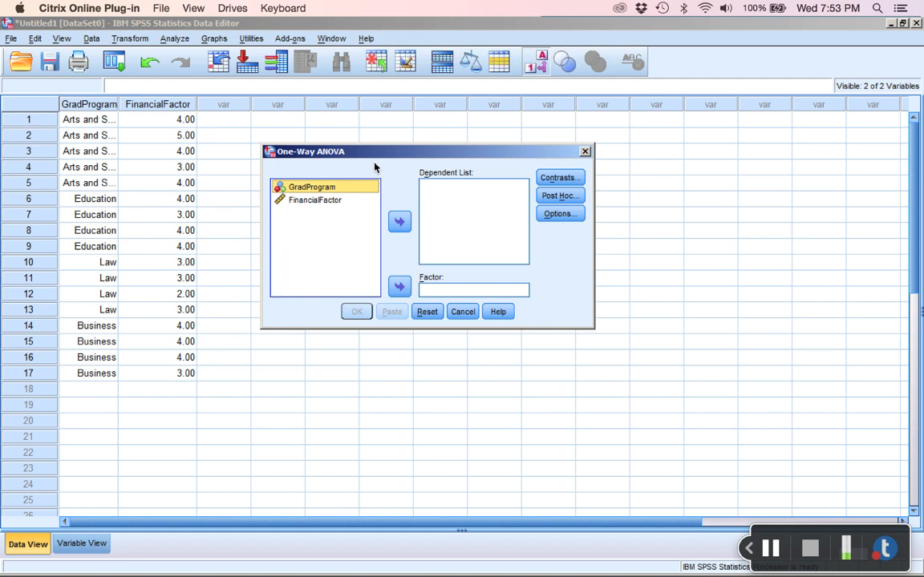
left_click(331, 199)
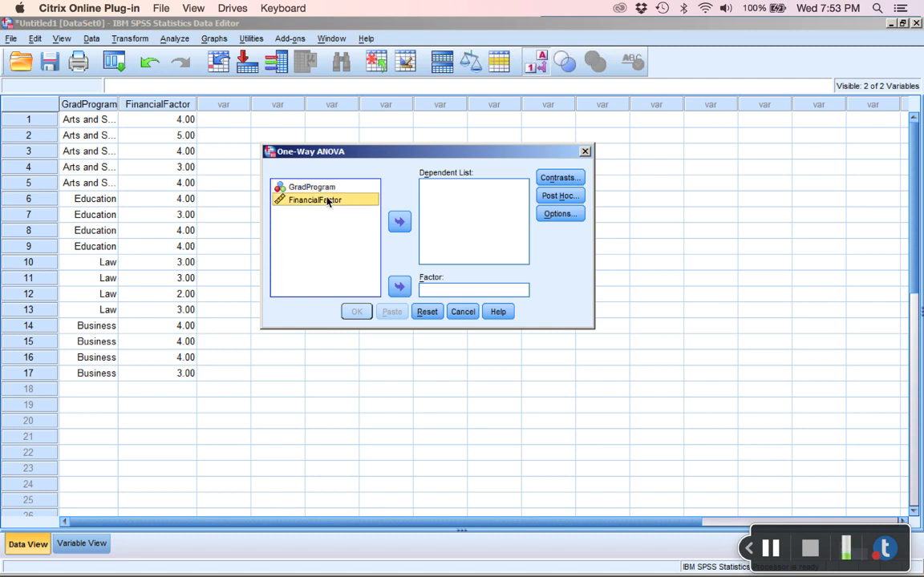
left_click(399, 222)
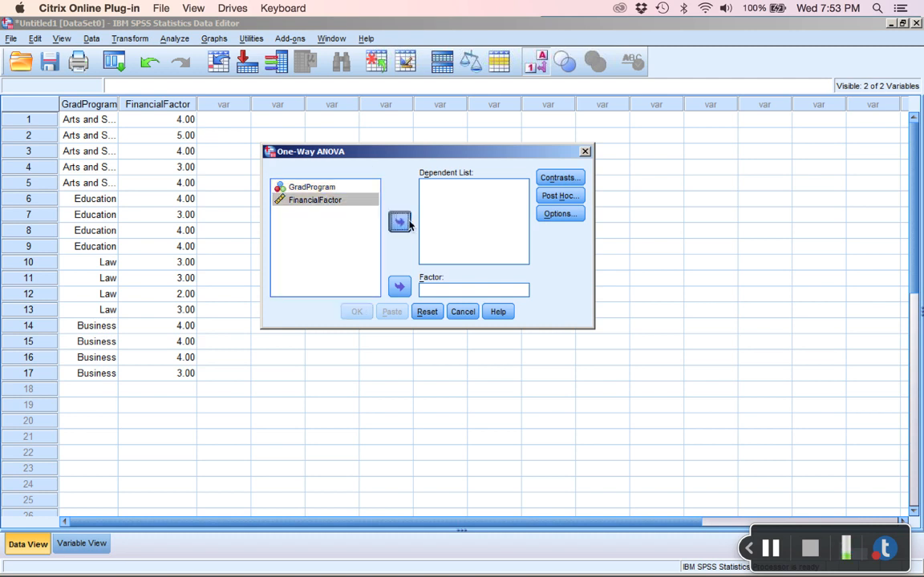
left_click(311, 187)
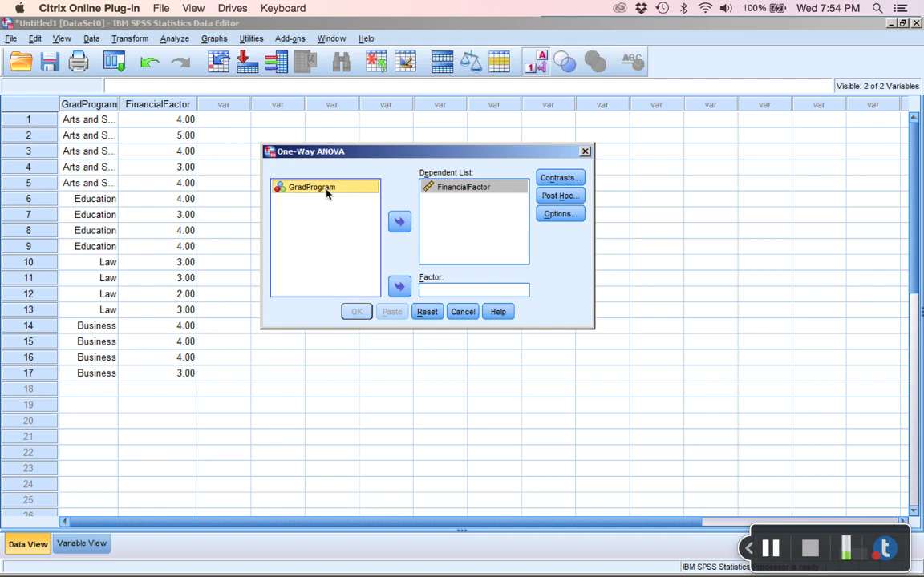
left_click(408, 287)
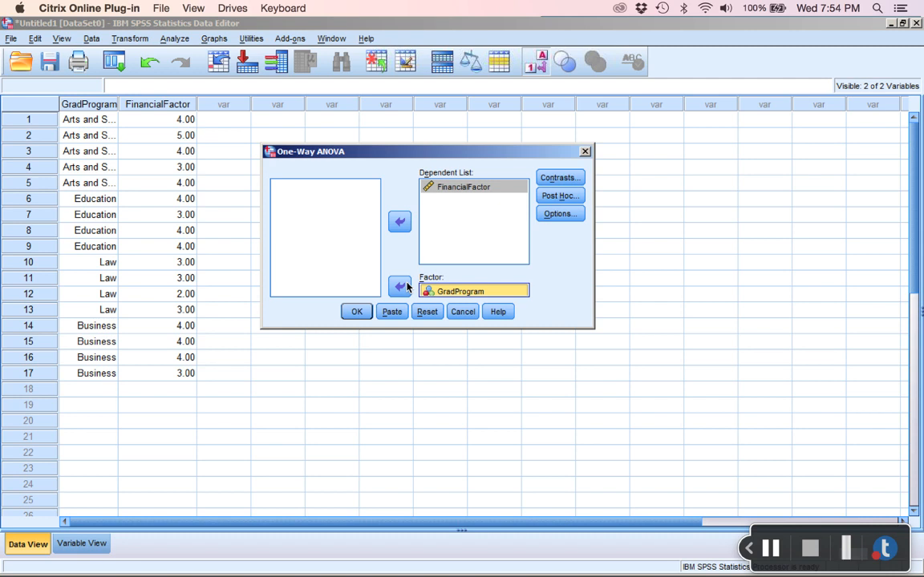
left_click(357, 311)
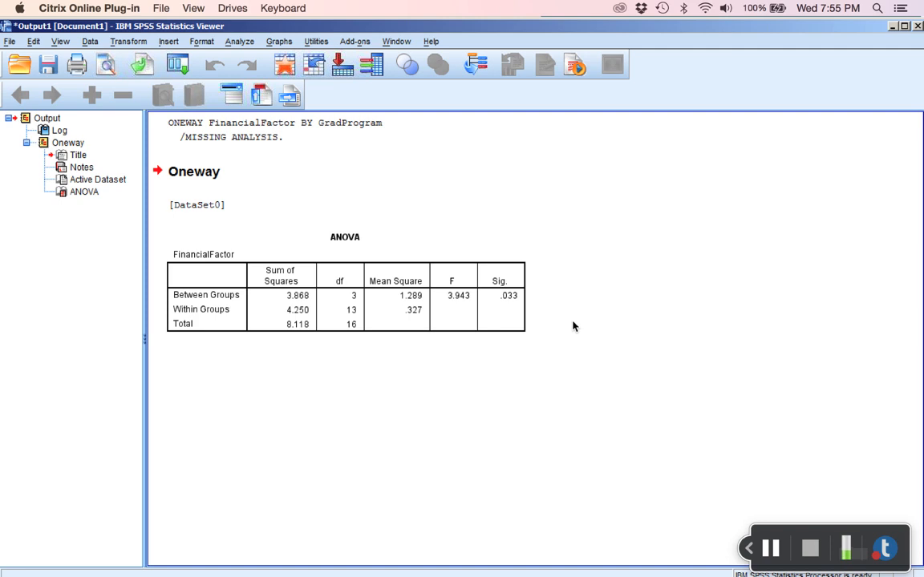
left_click(368, 273)
left_click(479, 277)
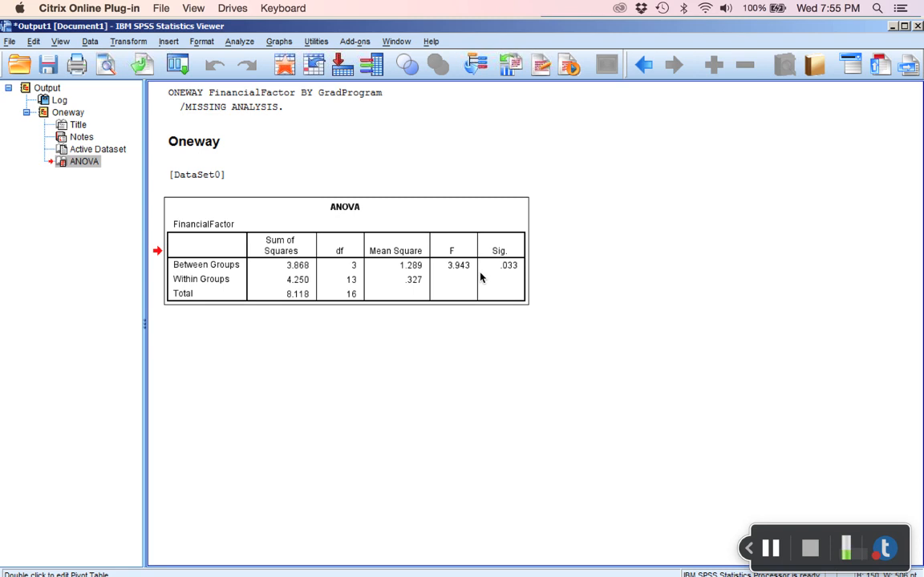
Set up the one-way ANOVA of FinancialFactor by GradProgram again, adding the Tukey post hoc test.
left_click(239, 41)
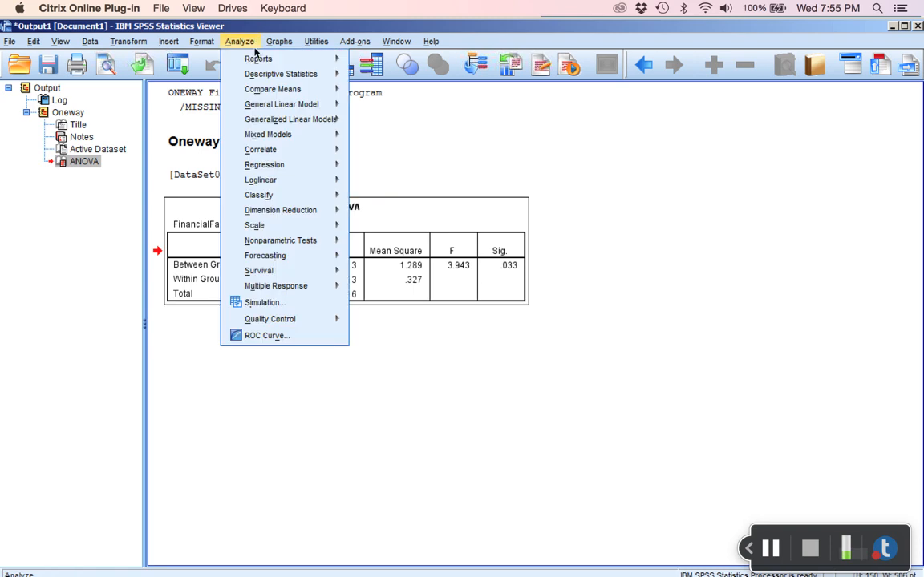
mouse_move(314, 89)
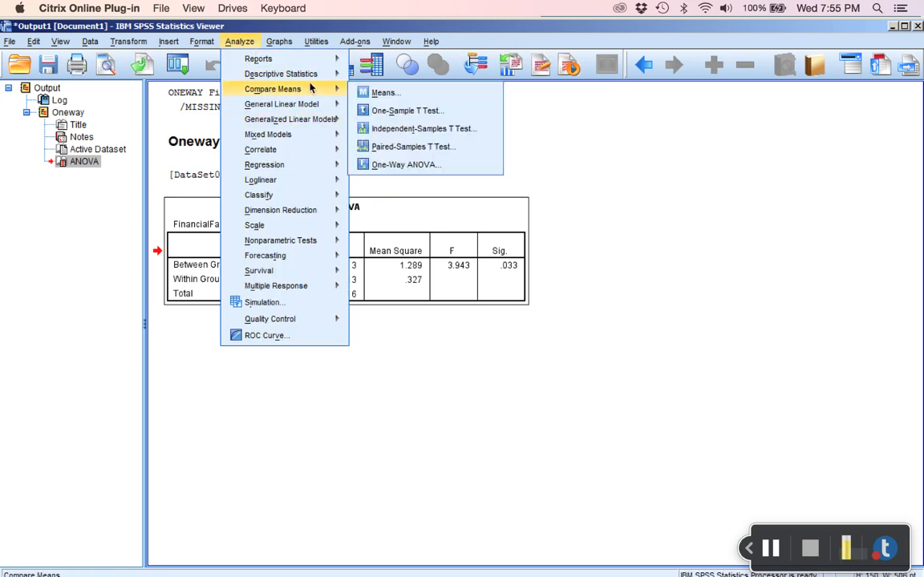
left_click(408, 164)
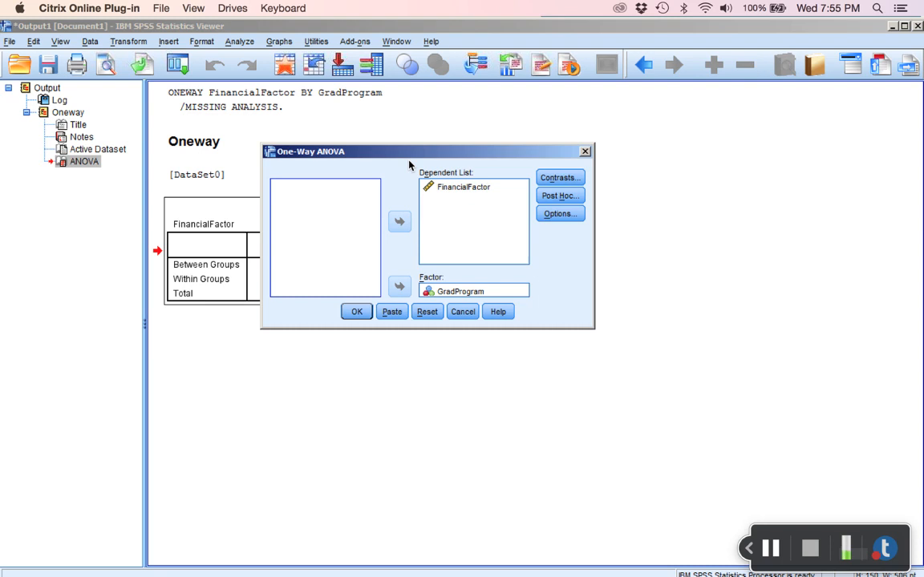
left_click(576, 201)
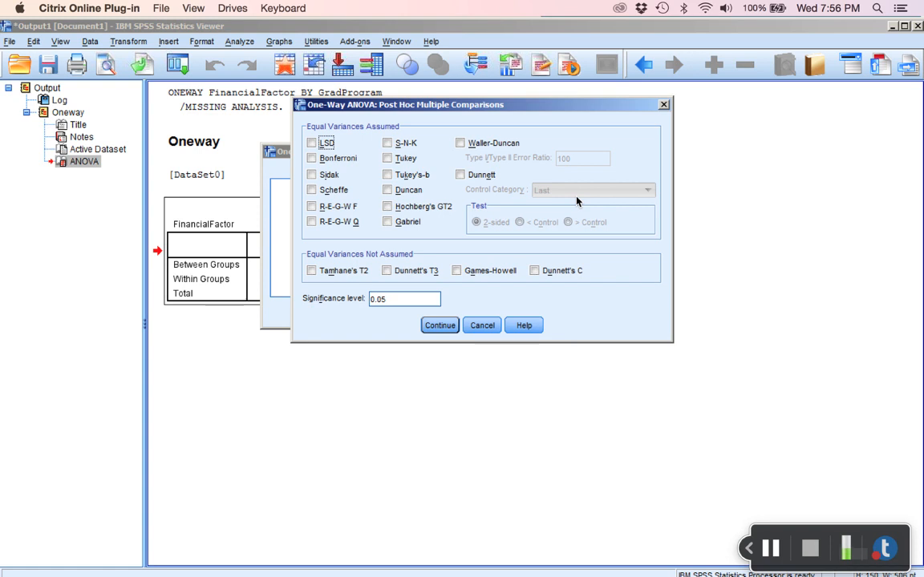
left_click(390, 158)
left_click(439, 326)
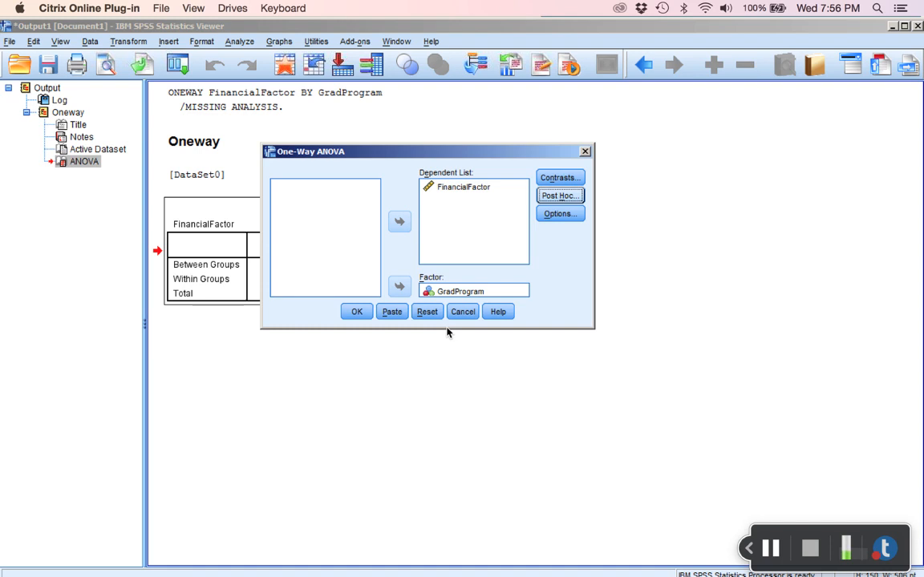
Include descriptive statistics in the one-way ANOVA options and run the analysis.
left_click(568, 219)
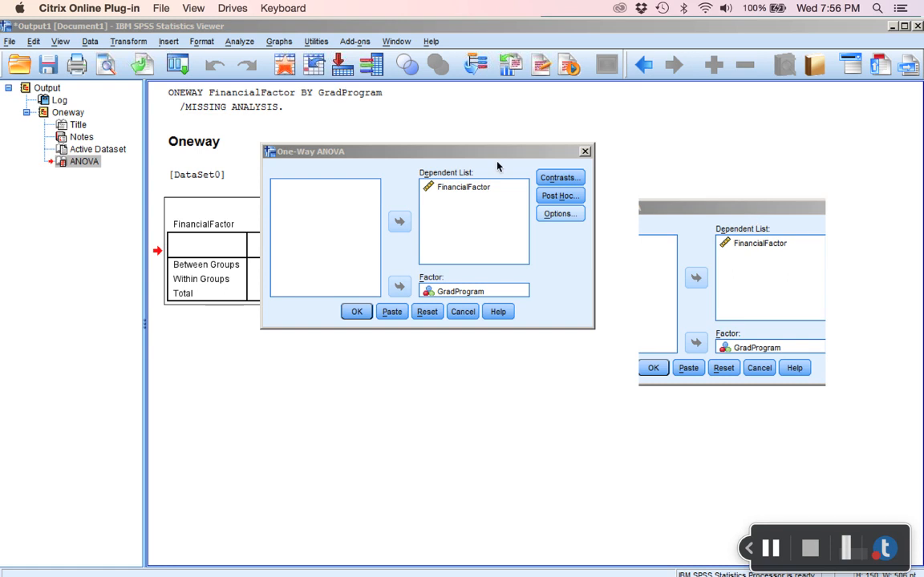
left_click_drag(517, 154, 478, 149)
left_click_drag(690, 190, 596, 164)
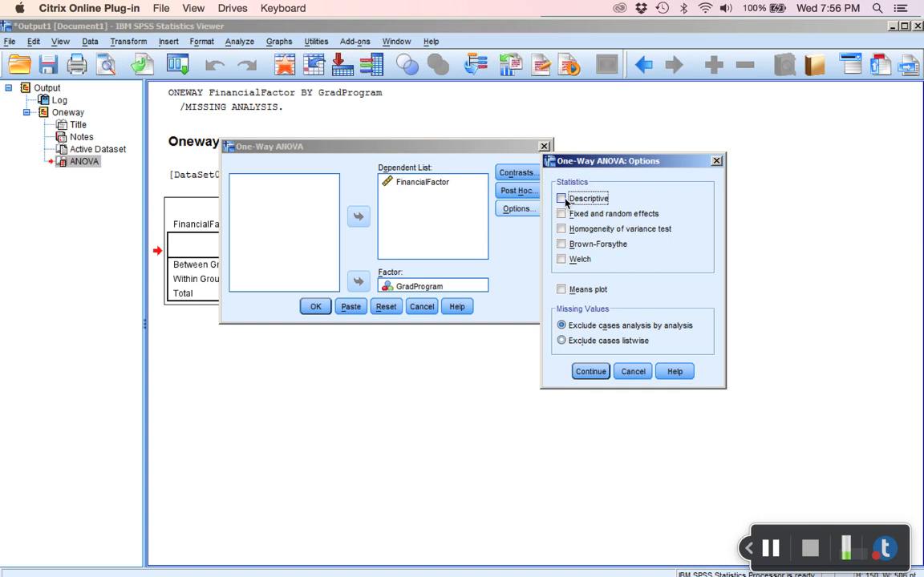
left_click(571, 200)
left_click(605, 374)
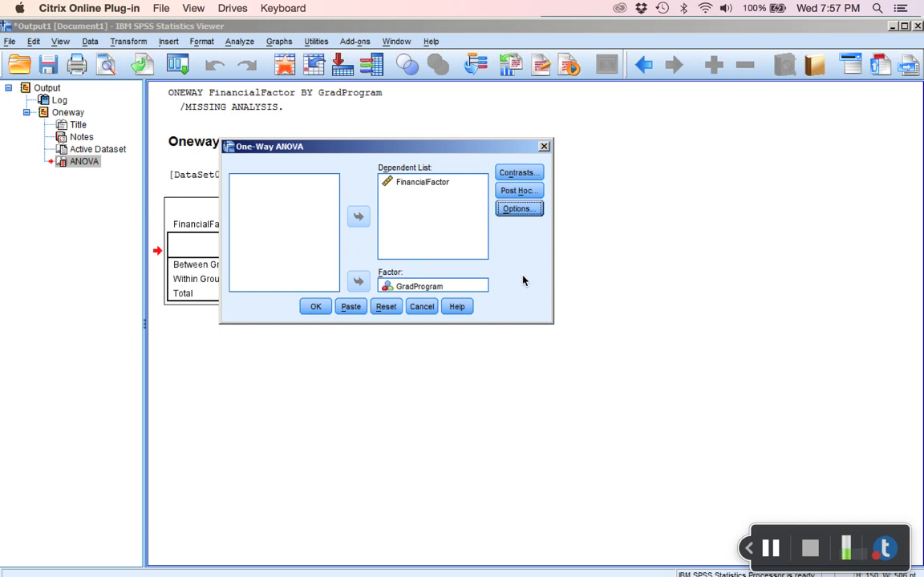
left_click(325, 308)
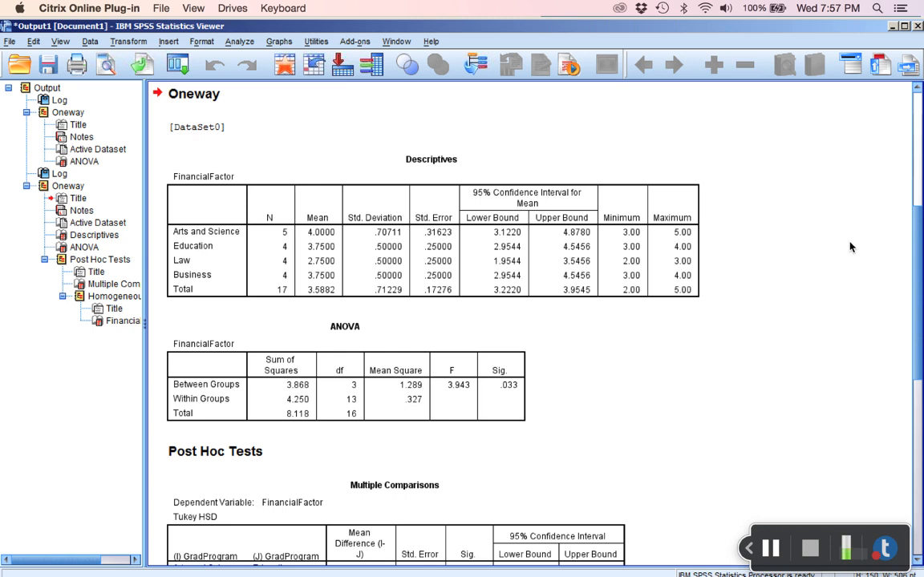
Examine the group means in the Descriptives table and the between-groups result in the new ANOVA table.
left_click(521, 240)
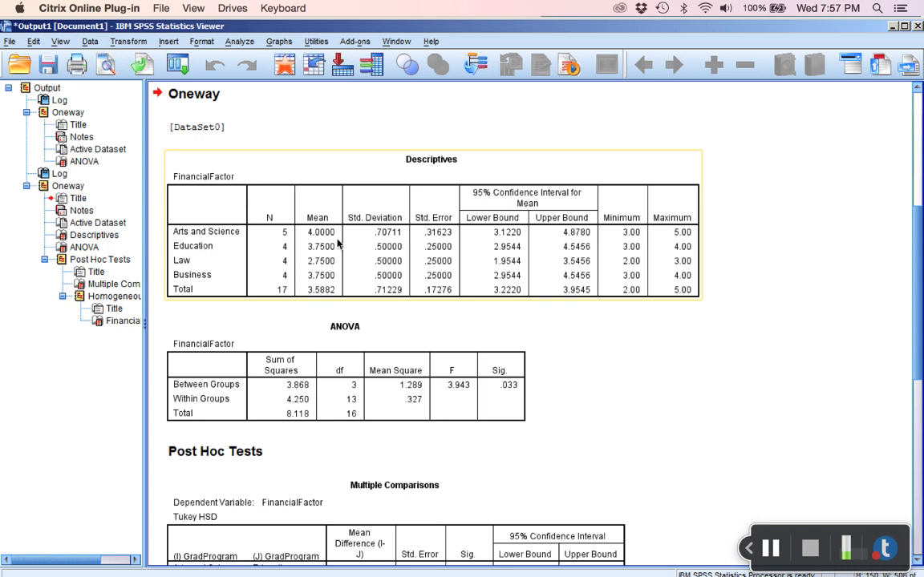
scroll(338, 242, "down", 3)
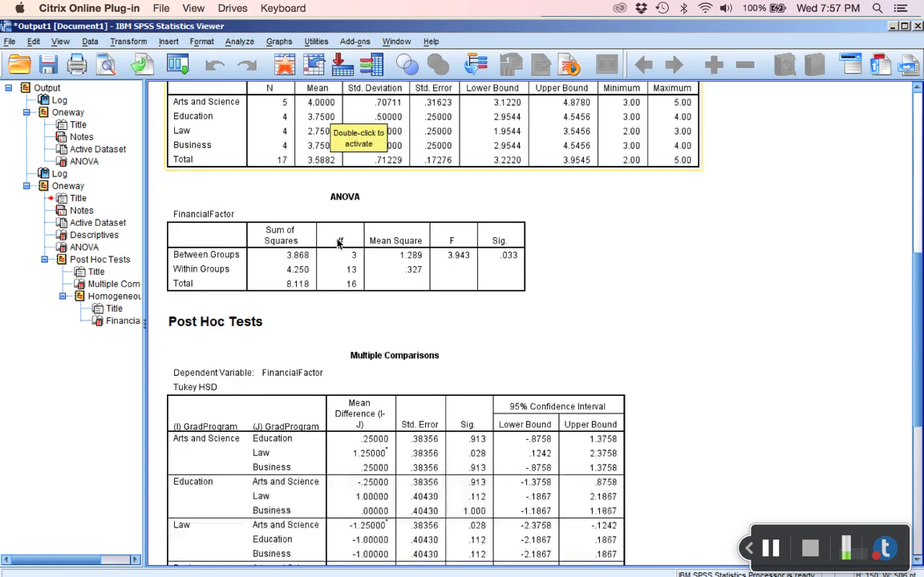
scroll(338, 243, "up", 4)
left_click(328, 275)
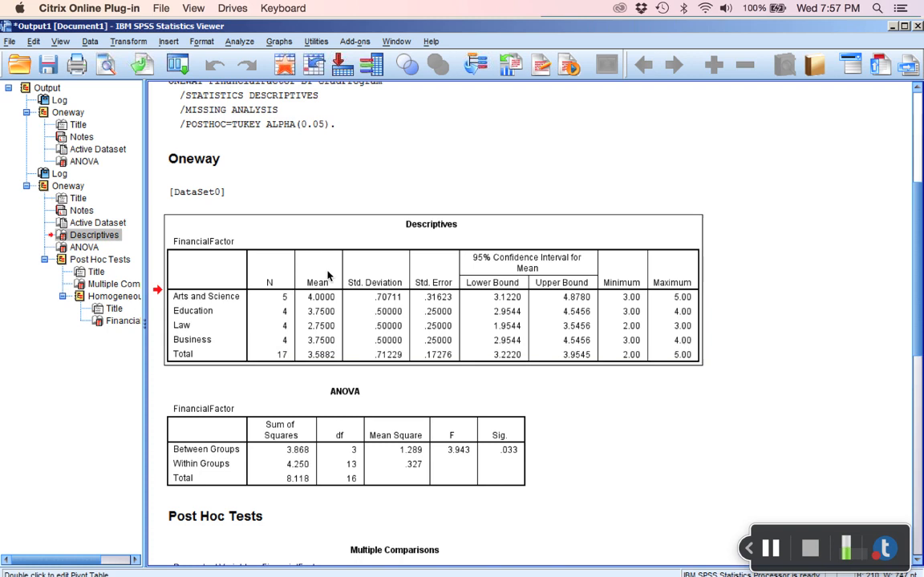
left_click(380, 449)
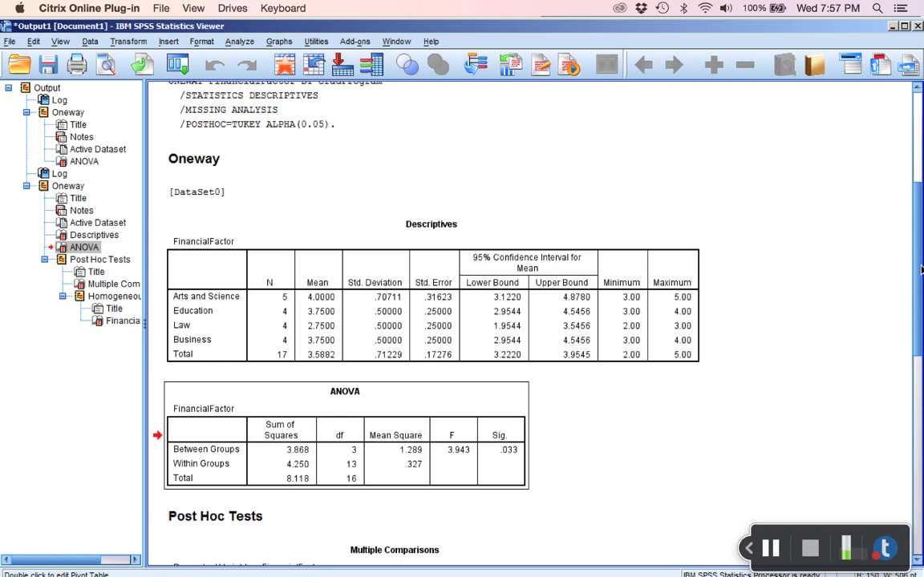
Examine the Tukey Multiple Comparisons table for significant differences between programs, and compare them with the group means in the Descriptives table.
left_click_drag(920, 270, 914, 366)
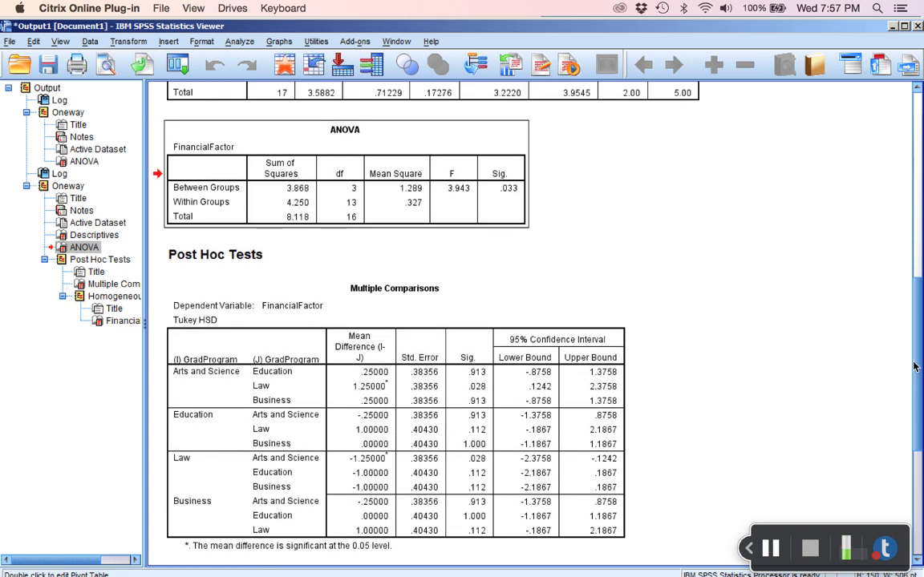
left_click(531, 311)
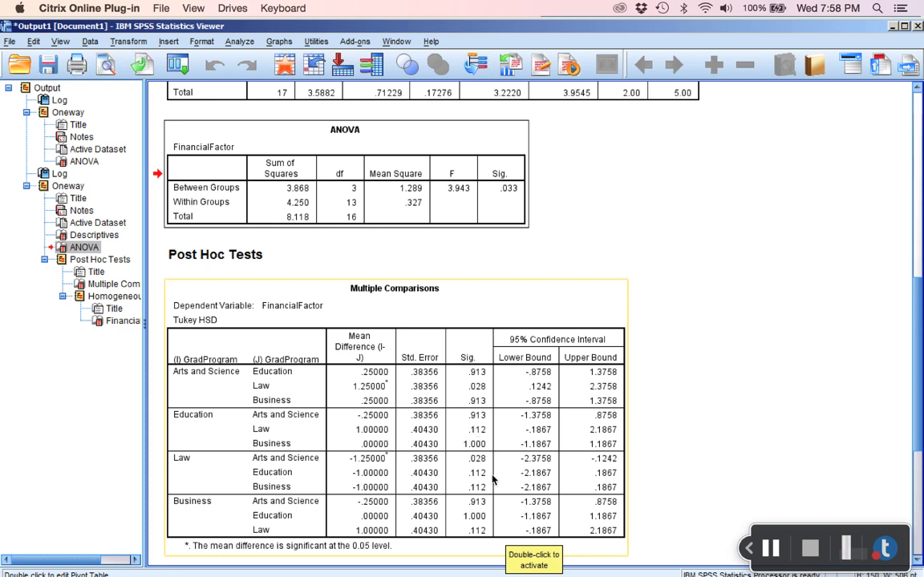
scroll(492, 480, "down", 2)
scroll(492, 480, "up", 4)
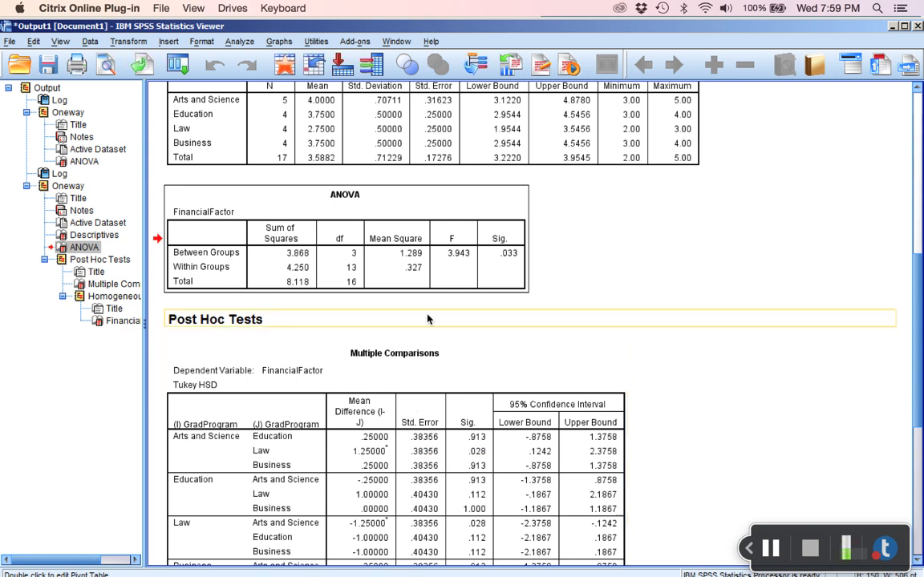
scroll(431, 315, "up", 2)
scroll(427, 319, "up", 2)
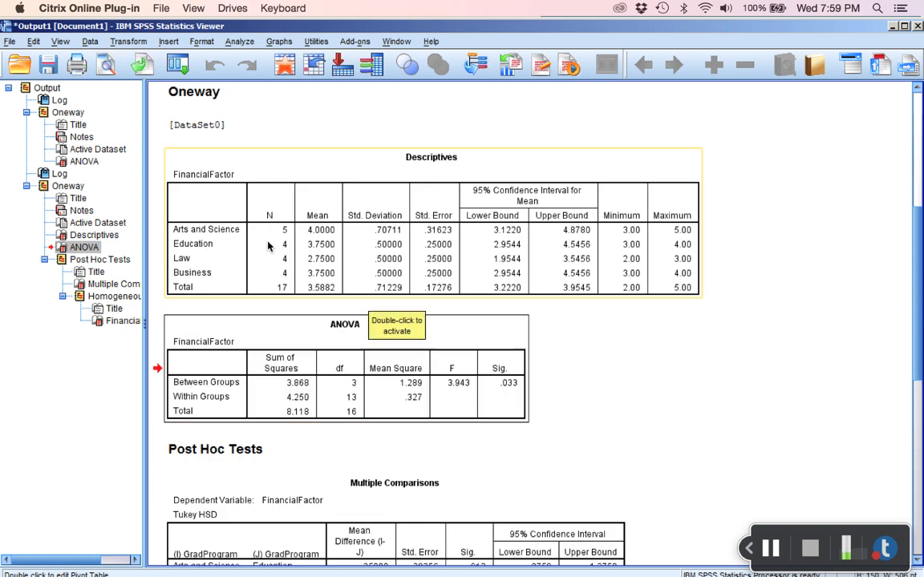
left_click(240, 220)
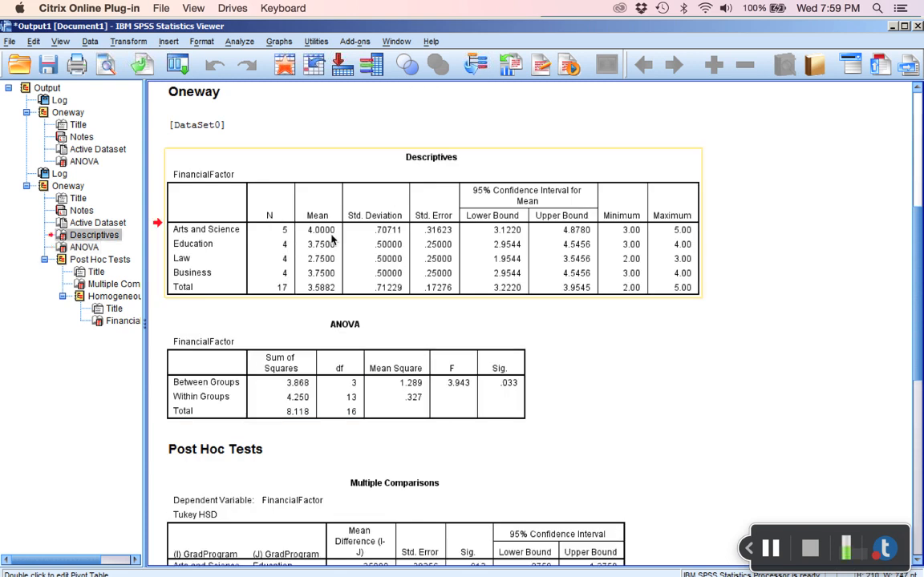
double_click(333, 239)
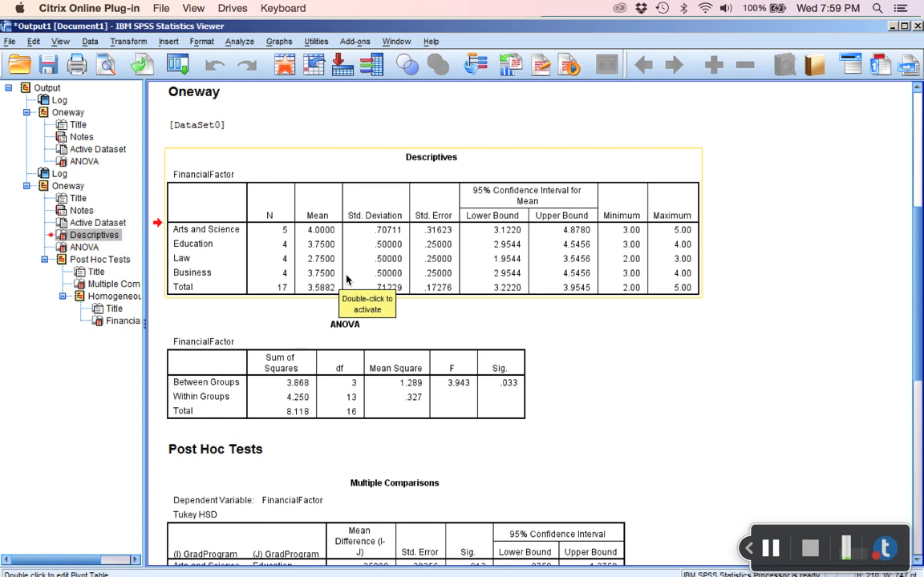
Examine the Homogeneous Subsets table for FinancialFactor, and review the ANOVA and Descriptives tables of the second analysis again.
scroll(553, 337, "down", 2)
scroll(553, 337, "down", 5)
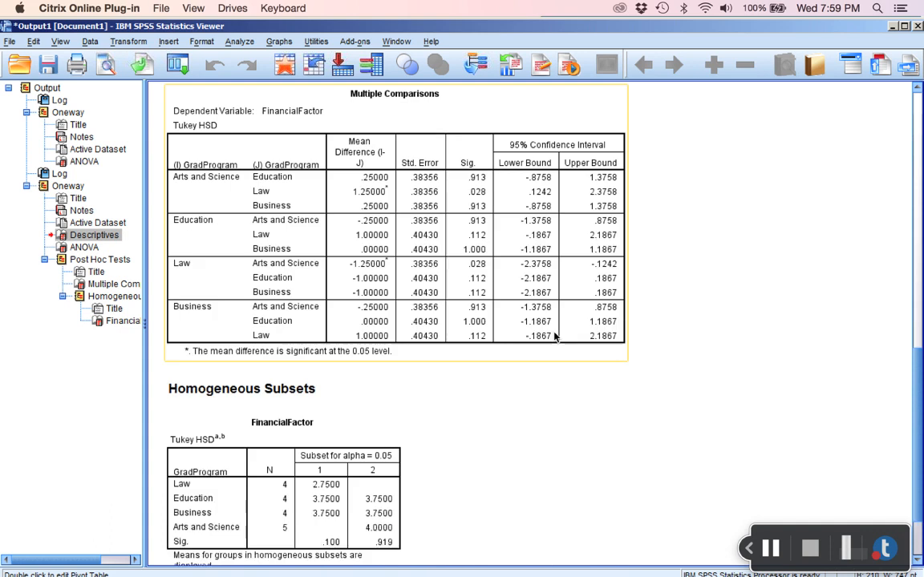
scroll(553, 337, "down", 2)
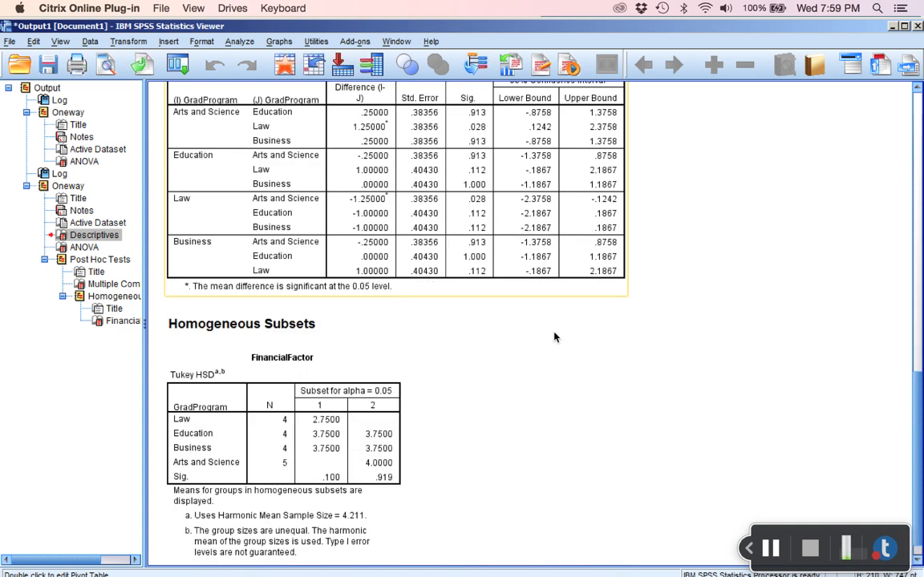
scroll(553, 337, "down", 1)
left_click(321, 390)
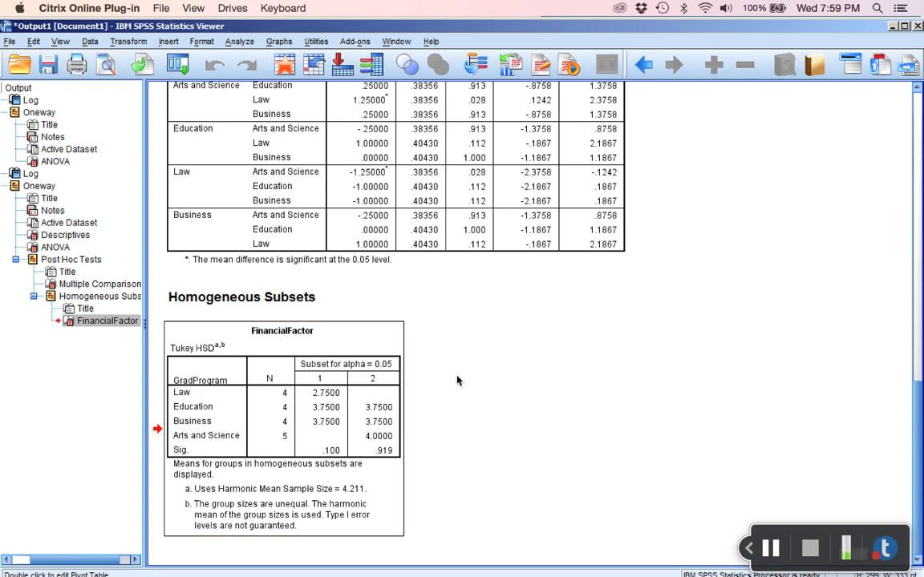
scroll(457, 381, "up", 5)
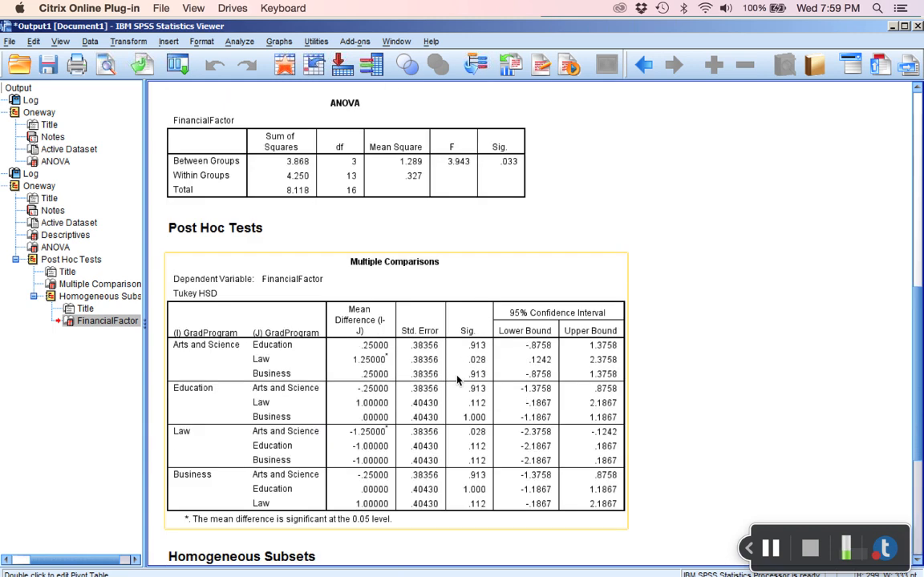
scroll(497, 358, "up", 5)
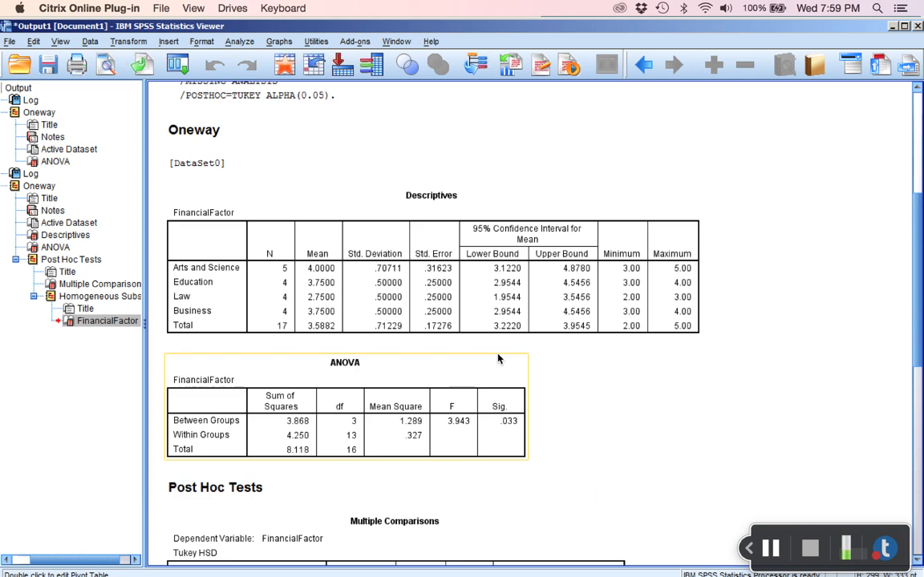
scroll(497, 359, "up", 3)
scroll(497, 359, "down", 2)
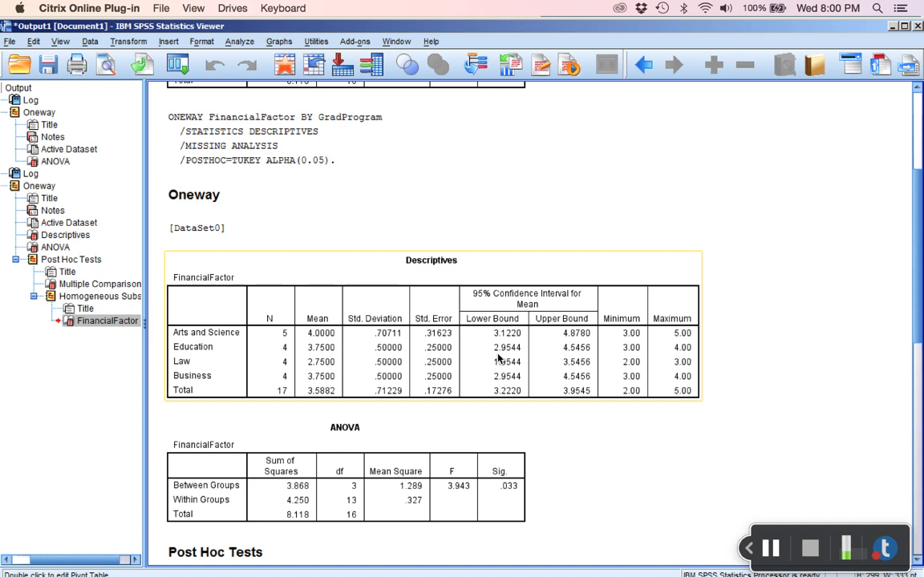
left_click(772, 548)
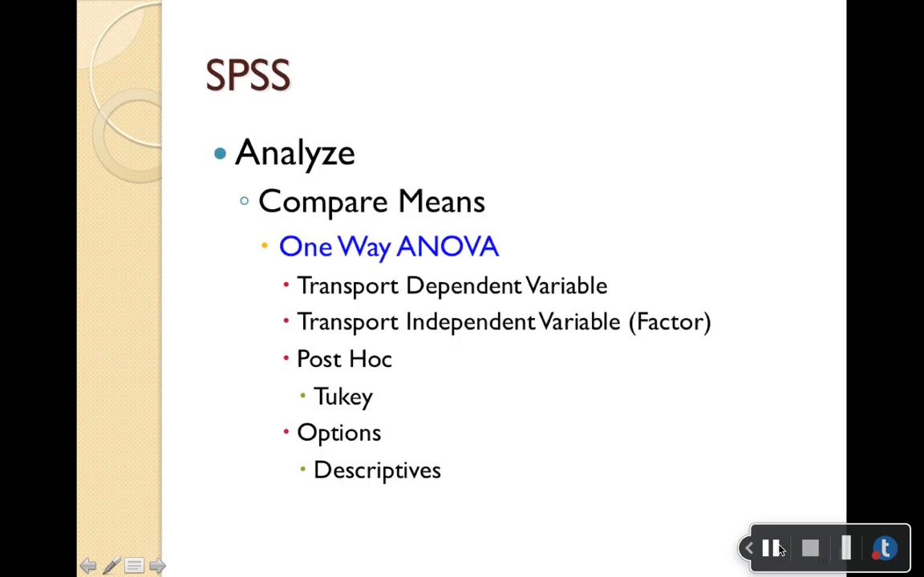